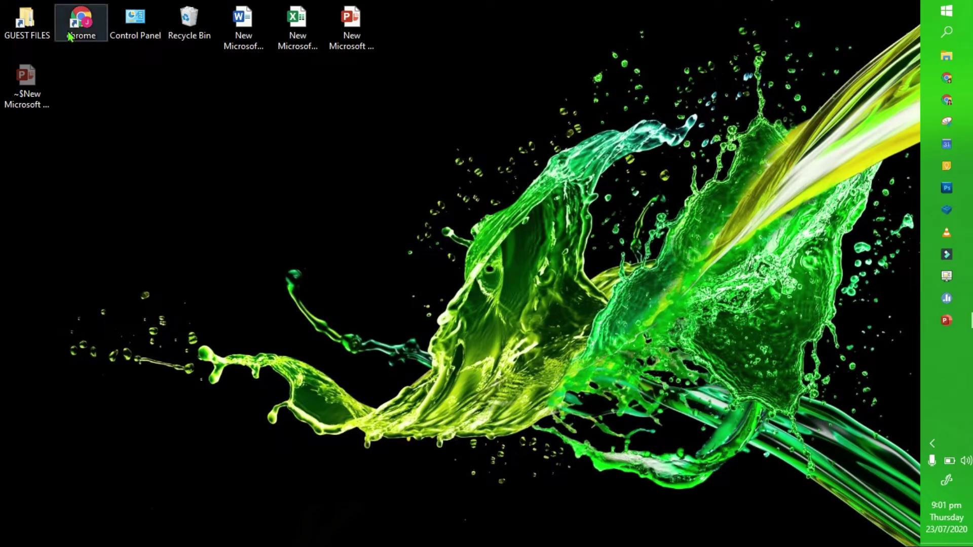
Step: Launch Chrome and run a Google search for 'balabolka'
double_click(70, 35)
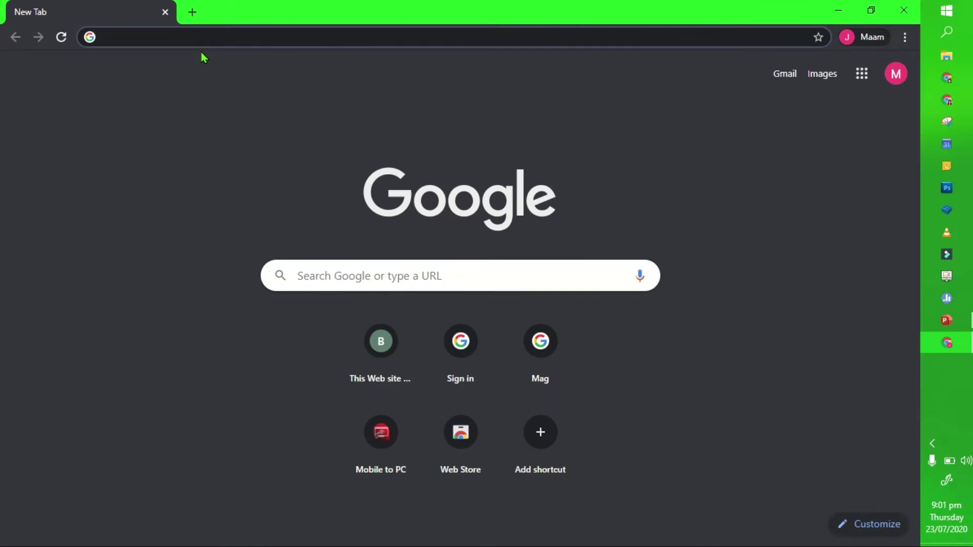
type("balab")
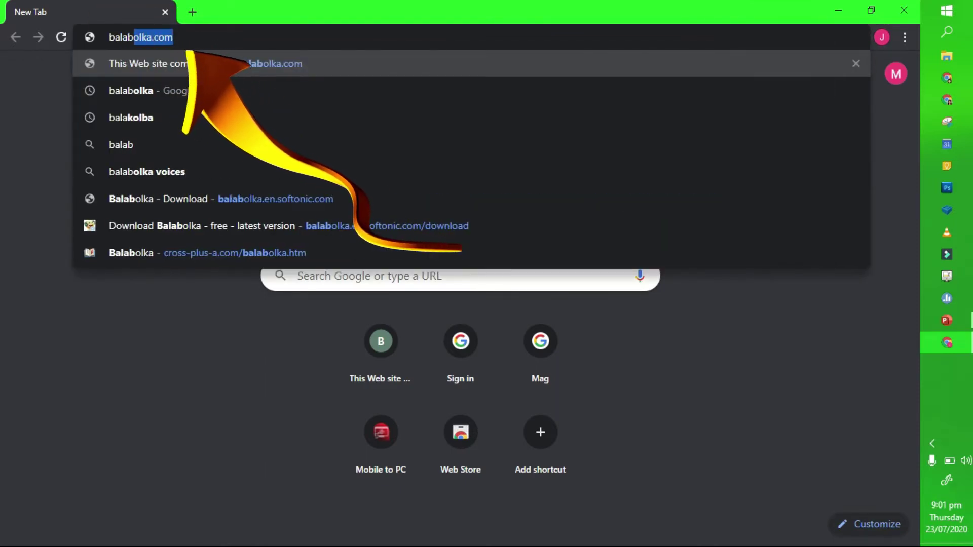
type("olka")
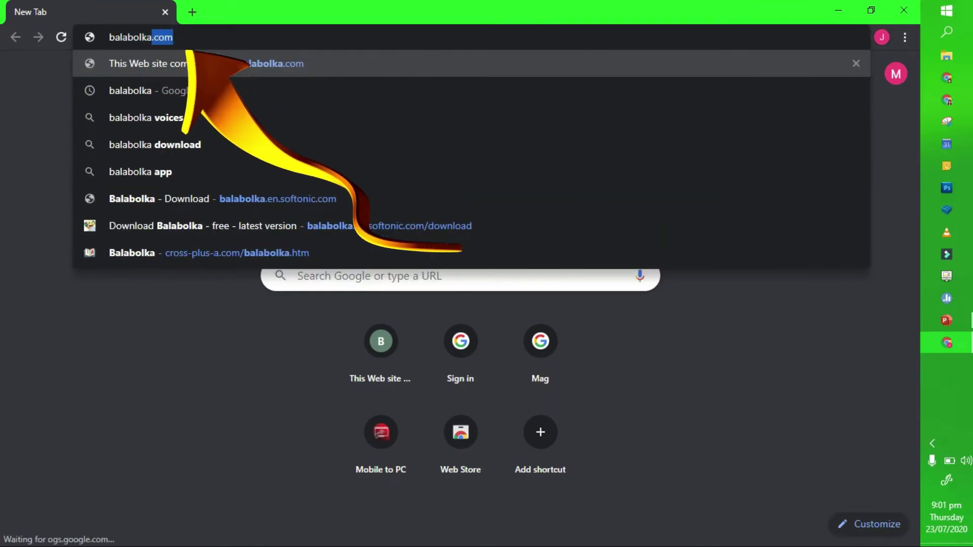
key("Delete")
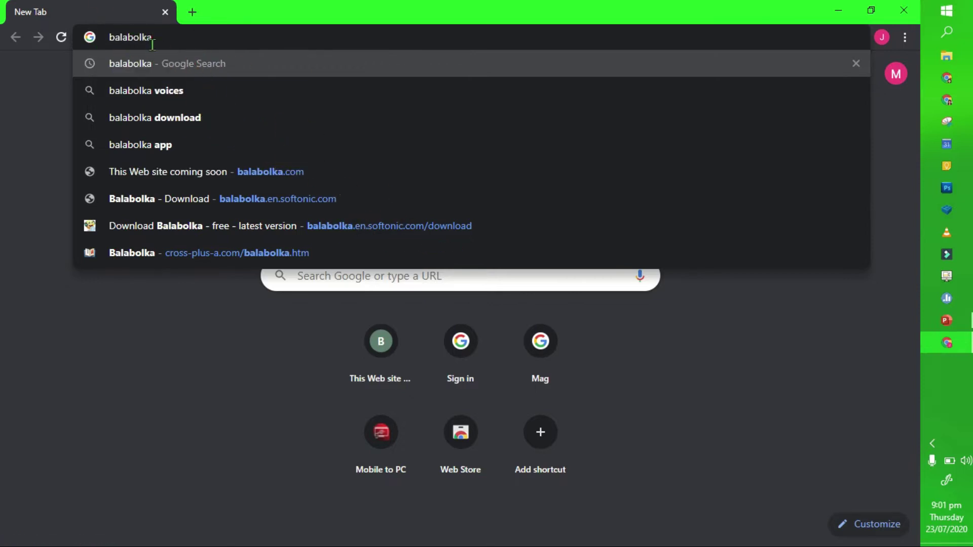
key("Return")
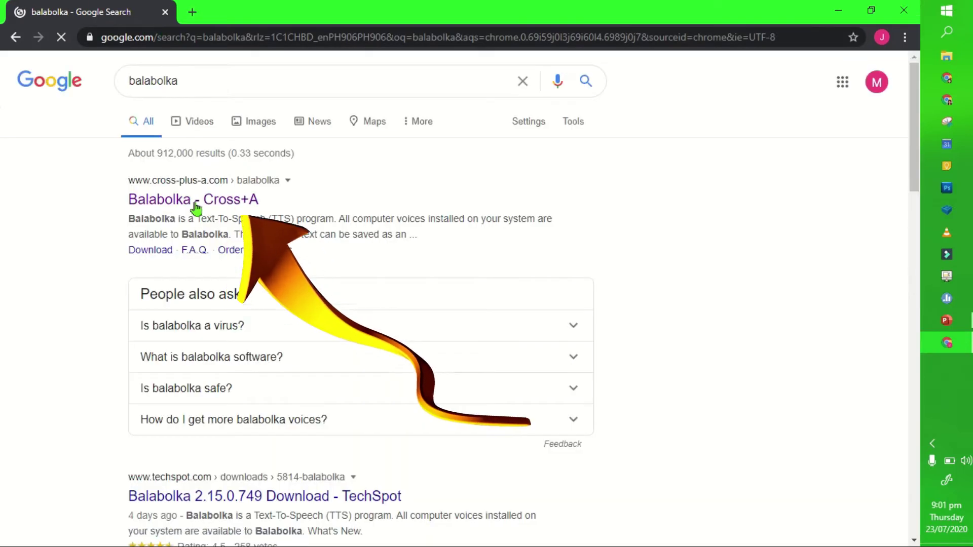
Step: Open the Balabolka Cross+A page and highlight the first lines of its description
left_click(238, 208)
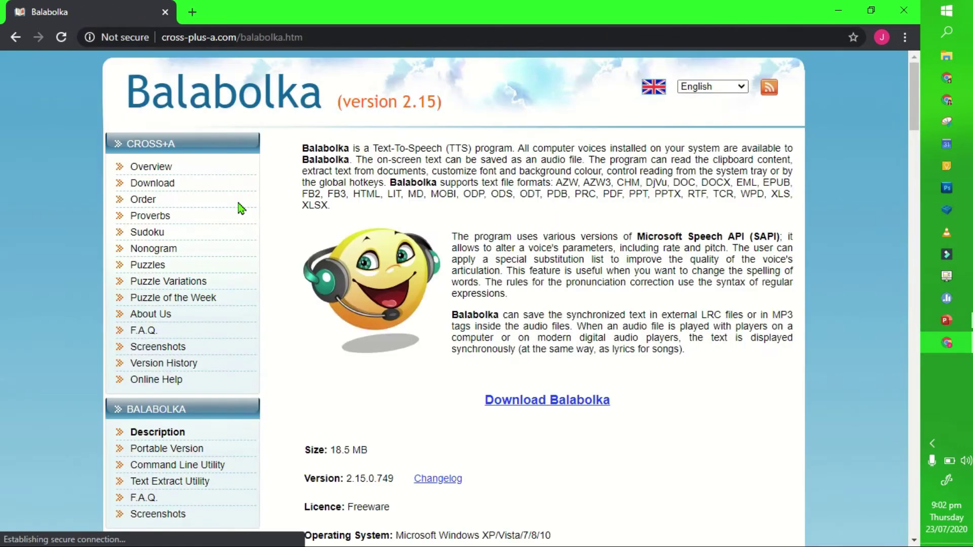
scroll(407, 378, "down", 1)
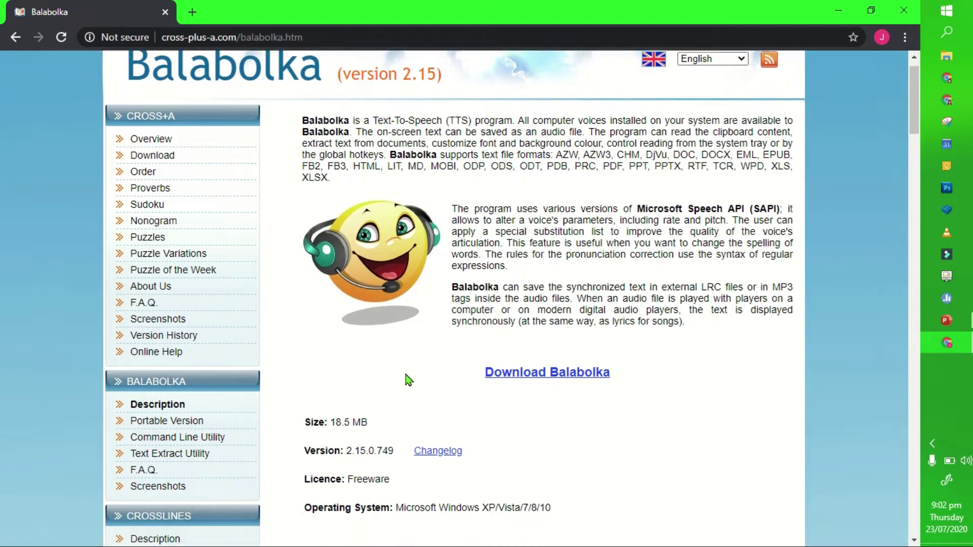
scroll(407, 378, "down", 2)
scroll(407, 378, "down", 2)
scroll(406, 378, "up", 4)
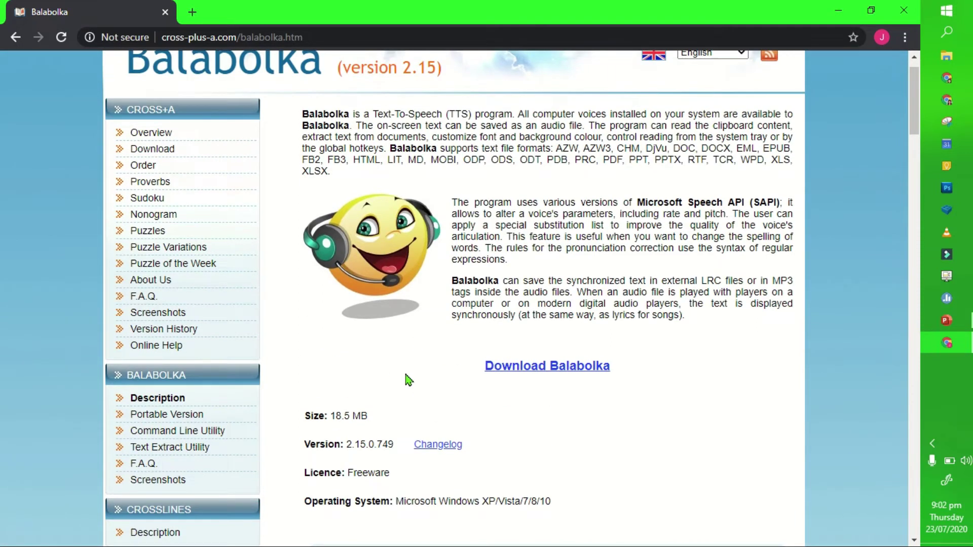
scroll(407, 377, "up", 1)
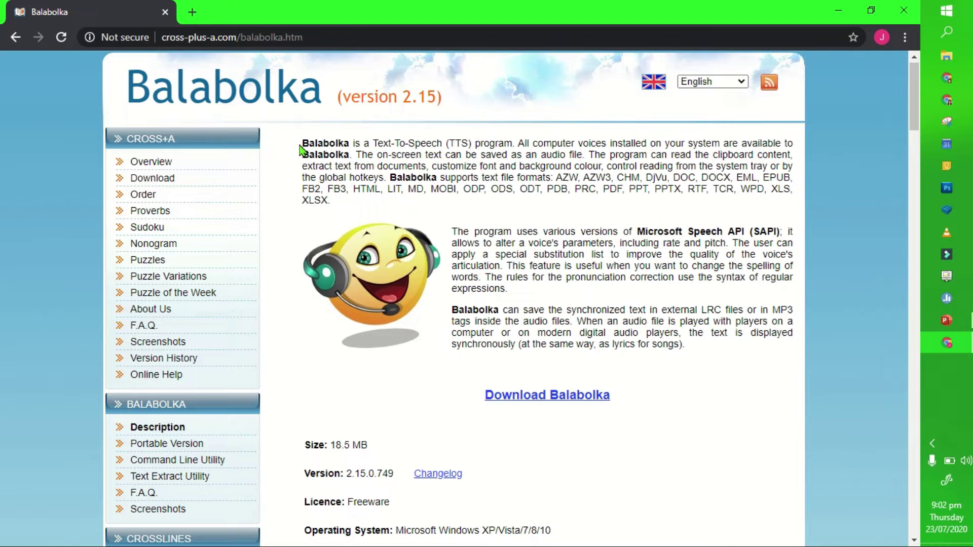
left_click_drag(302, 141, 641, 145)
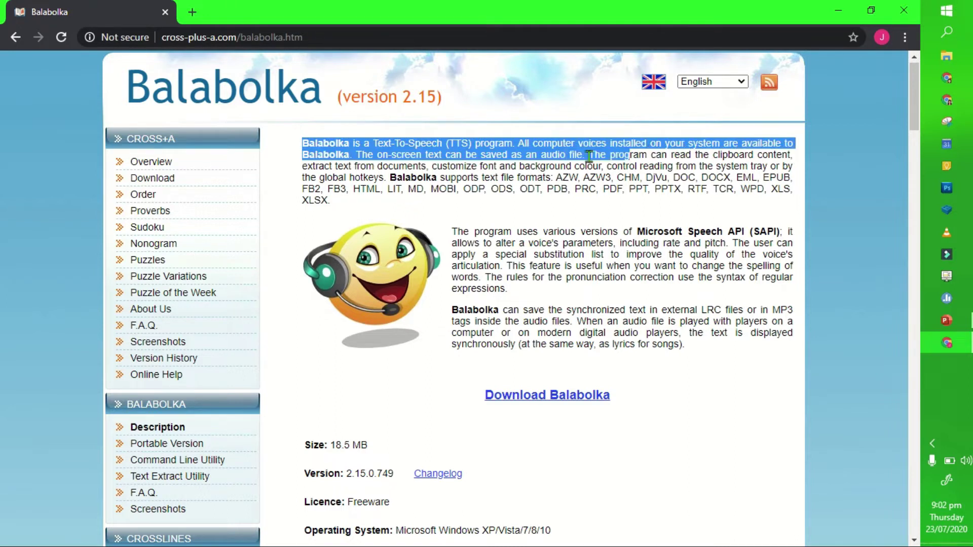
left_click_drag(676, 145, 342, 158)
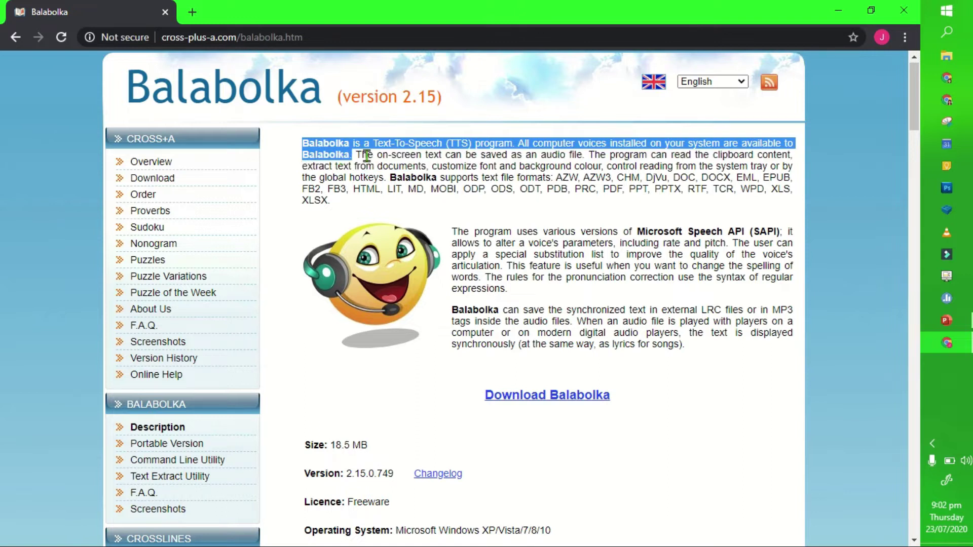
left_click_drag(399, 159, 575, 145)
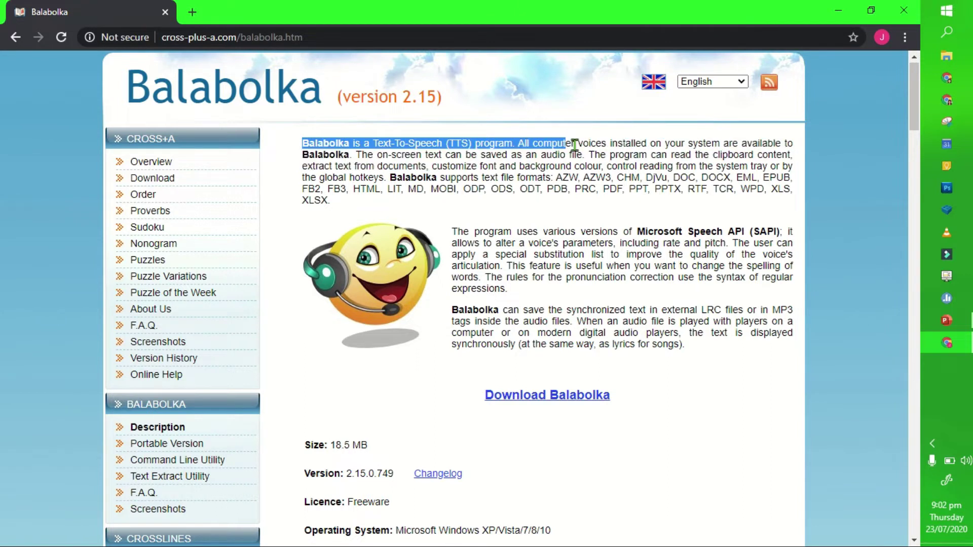
left_click_drag(686, 145, 700, 169)
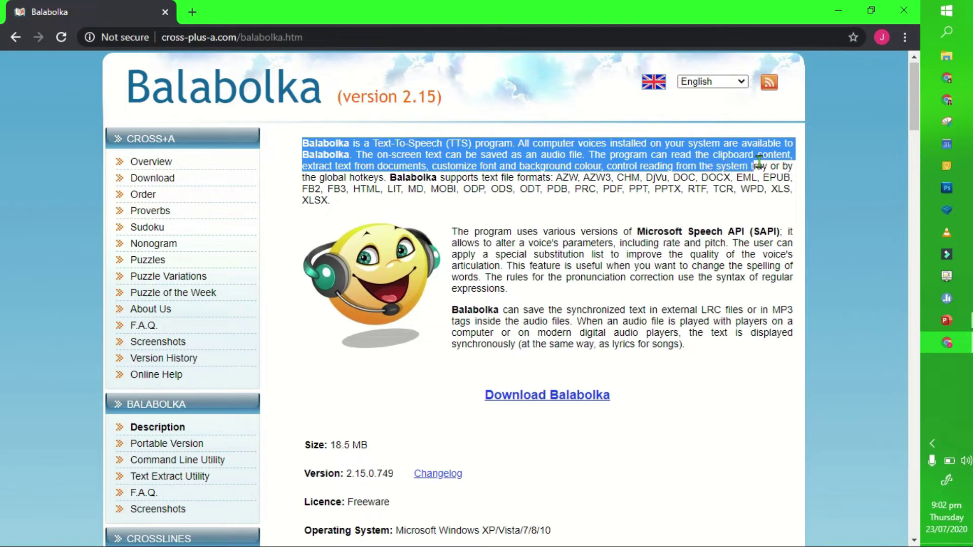
left_click_drag(760, 167, 630, 166)
left_click_drag(437, 167, 397, 179)
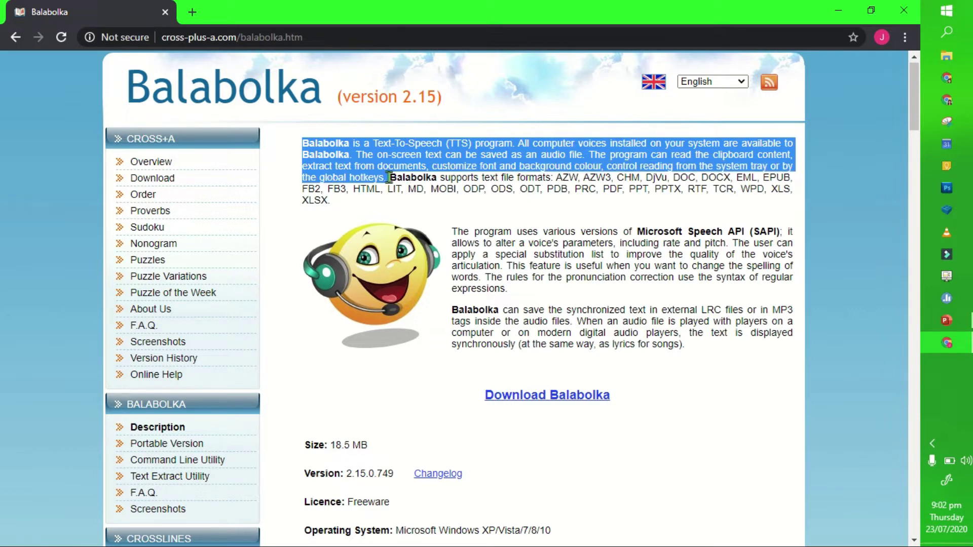
Step: Download balabolka.zip from the Balabolka website
left_click(435, 409)
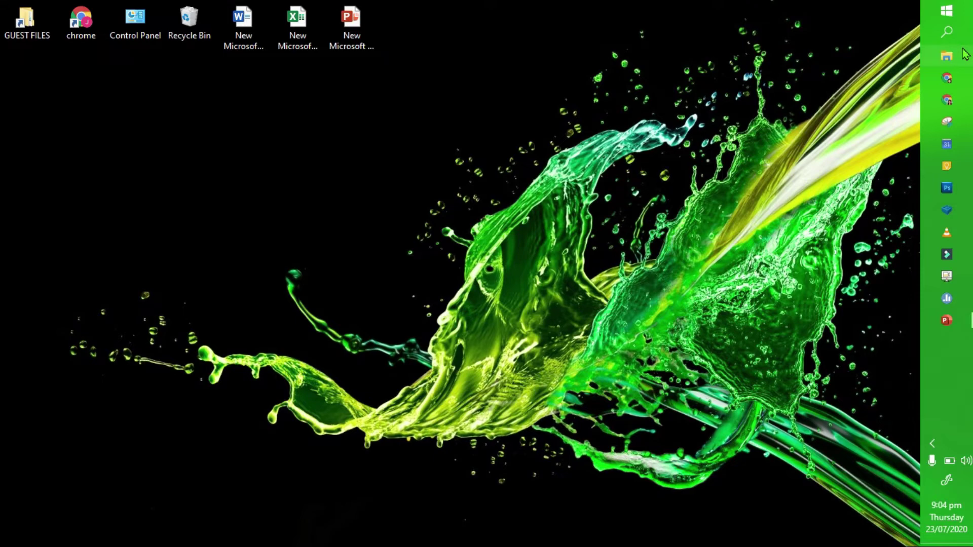
Step: Open File Explorer to the My Downloads folder on drive D
left_click(949, 55)
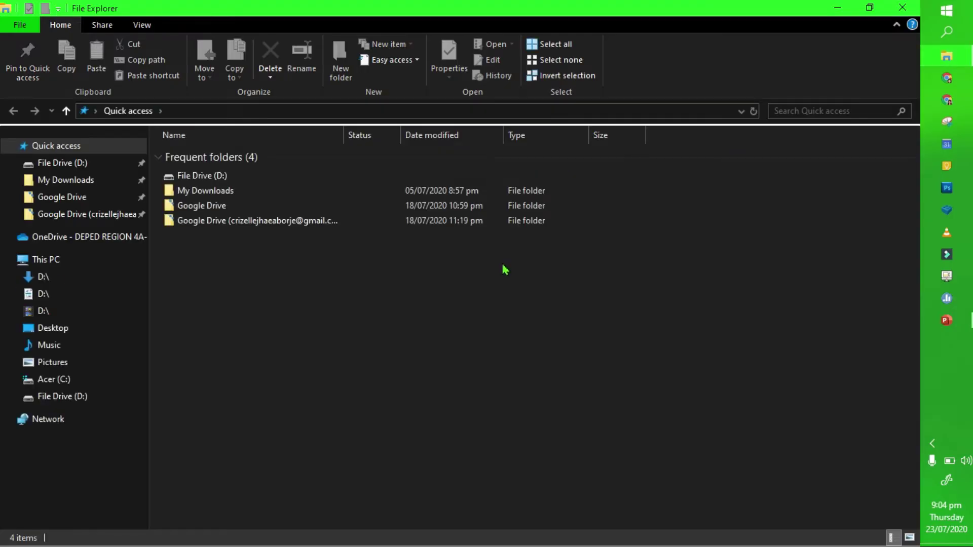
double_click(206, 191)
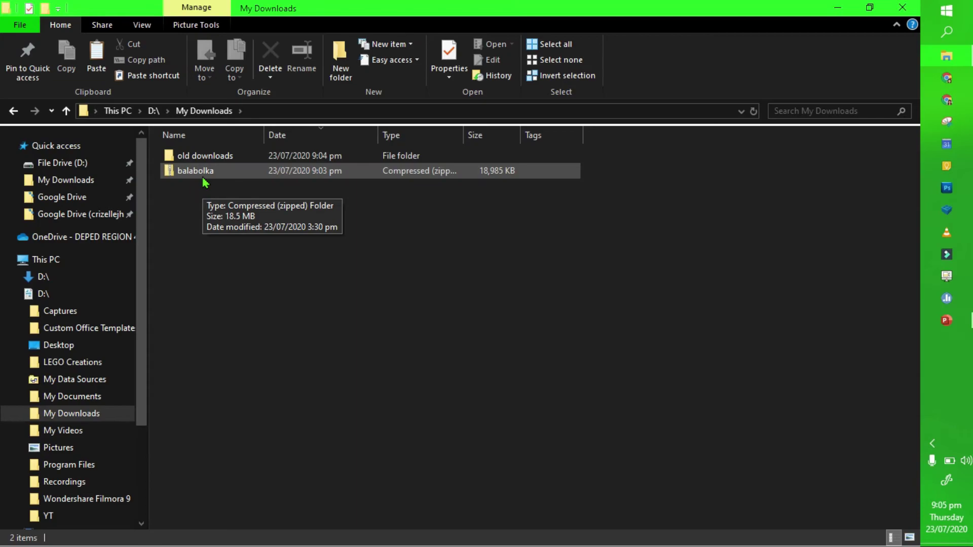
Step: Extract the balabolka zip into a balabolka folder and open that folder
right_click(204, 182)
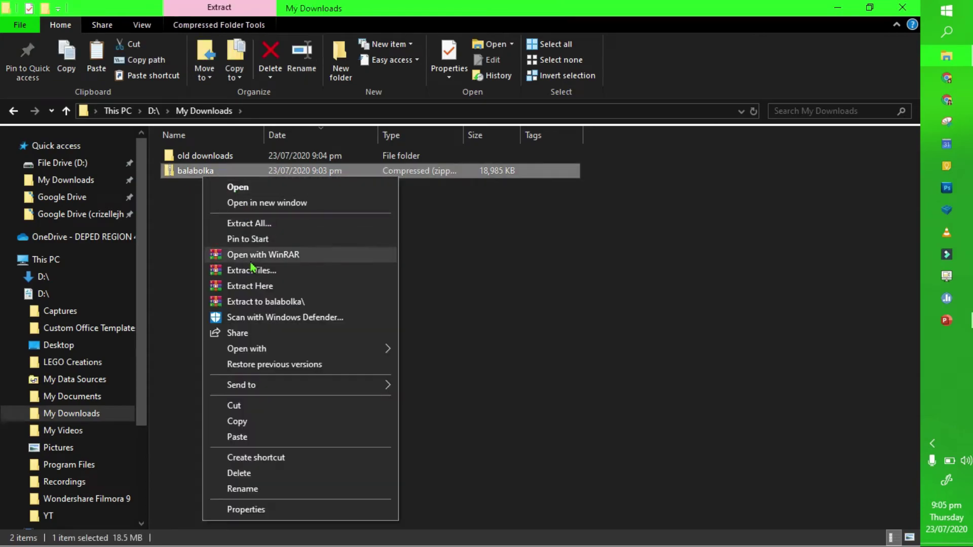
left_click(251, 303)
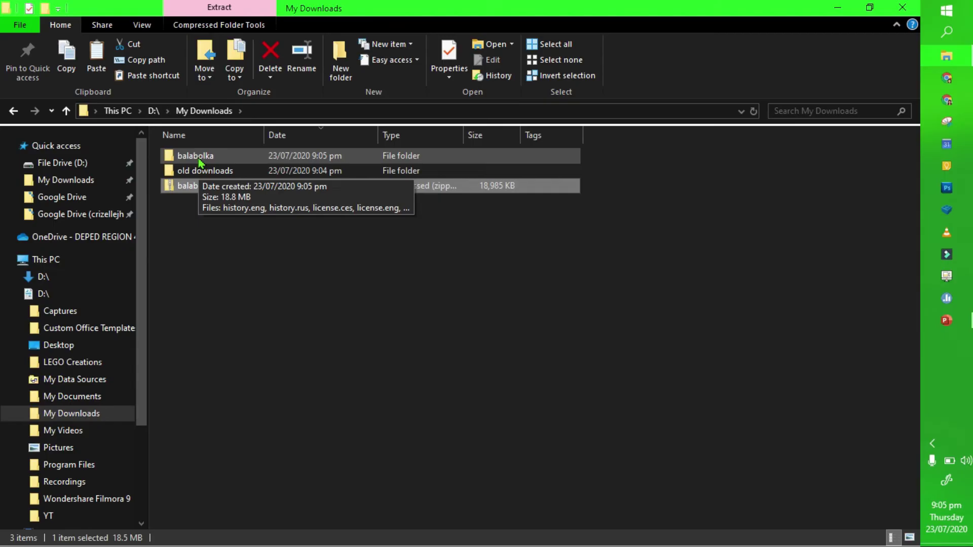
double_click(196, 156)
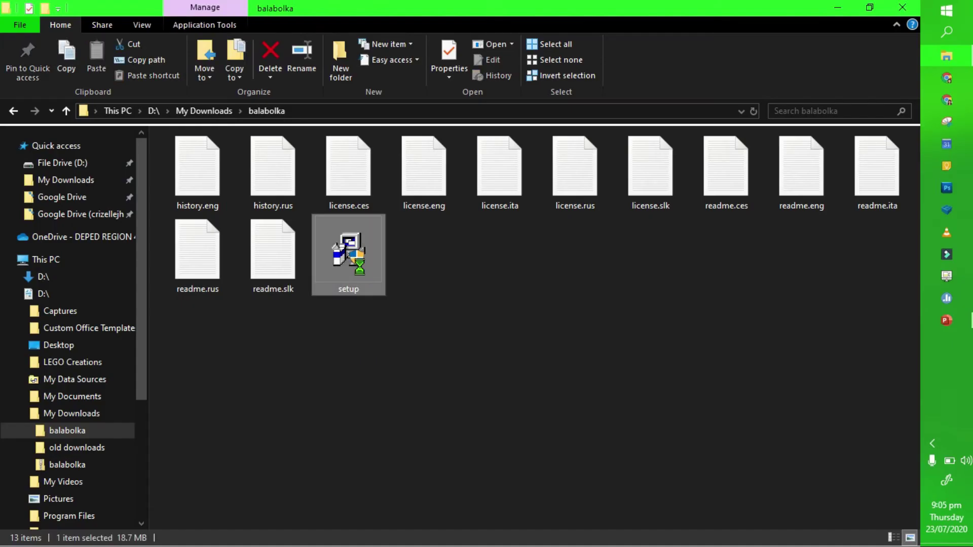
Step: Run setup with English as the language and continue to the Installation Folder page
right_click(361, 273)
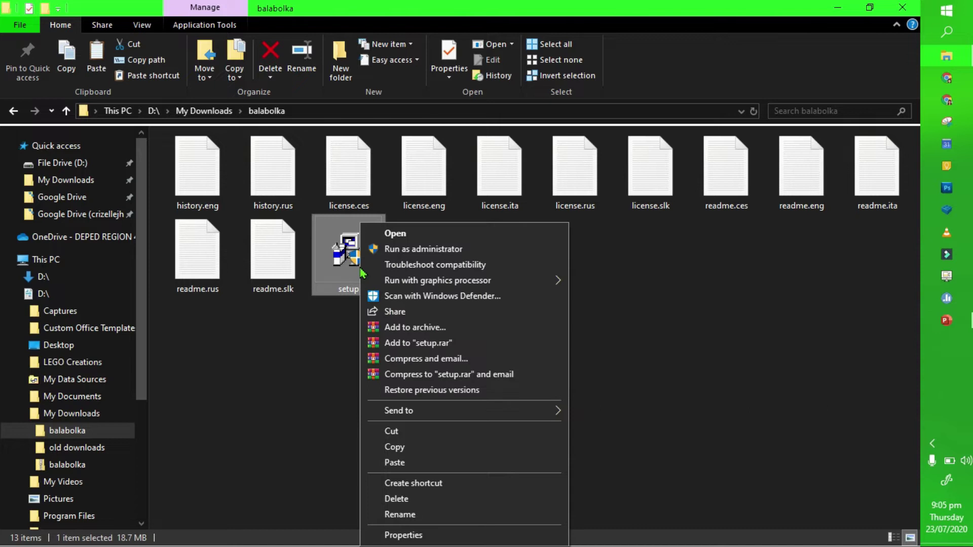
left_click(391, 234)
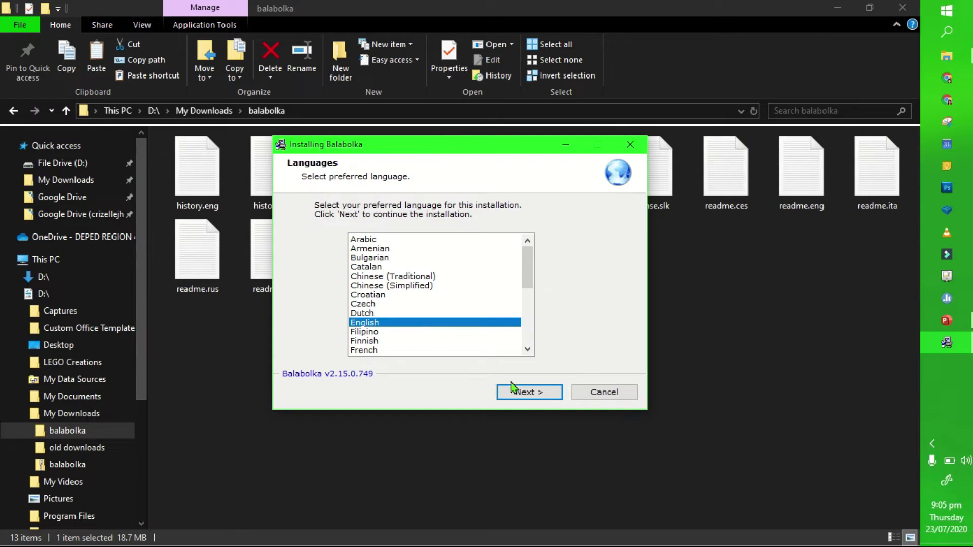
left_click(524, 392)
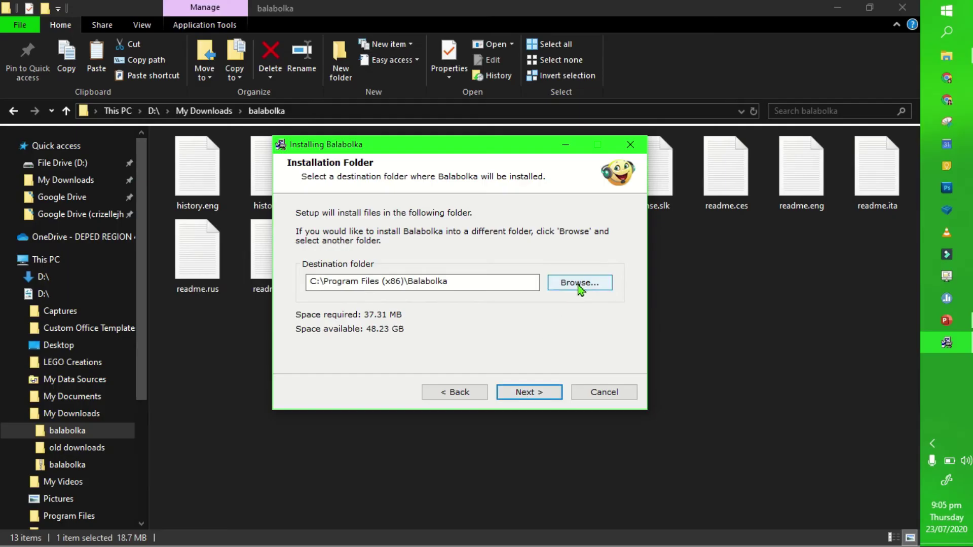
Step: Browse to D:\Program Files\balabolka and set it as the install destination
left_click(580, 283)
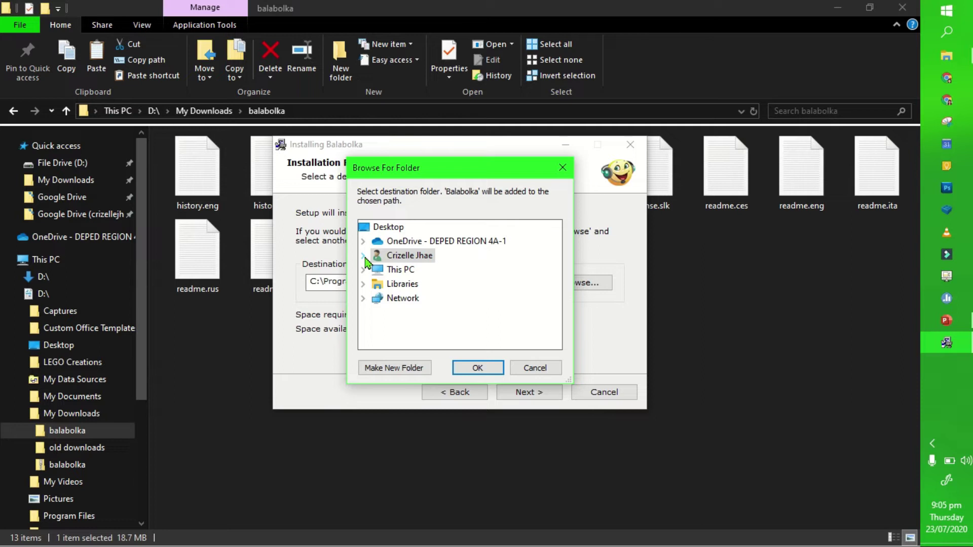
left_click(395, 269)
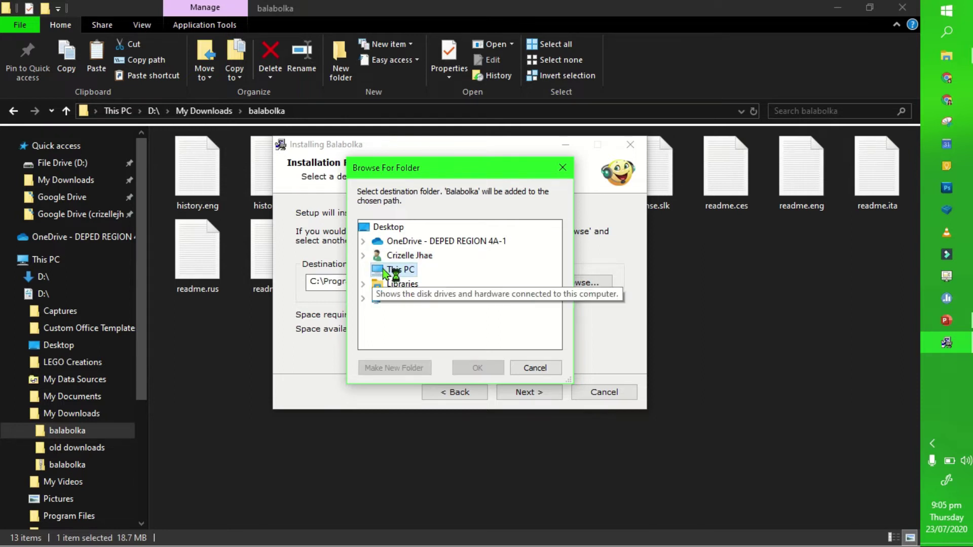
double_click(394, 273)
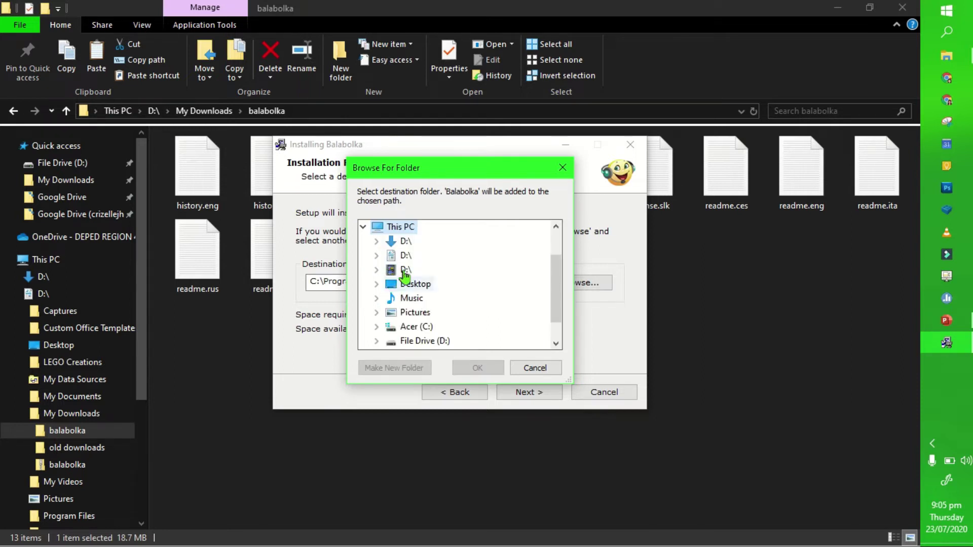
scroll(419, 328, "down", 2)
double_click(425, 313)
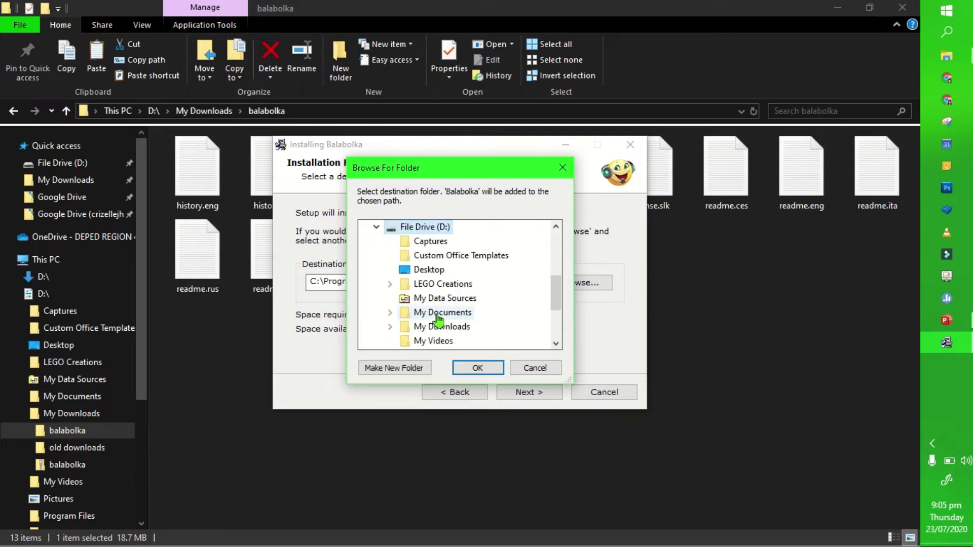
scroll(463, 326, "down", 2)
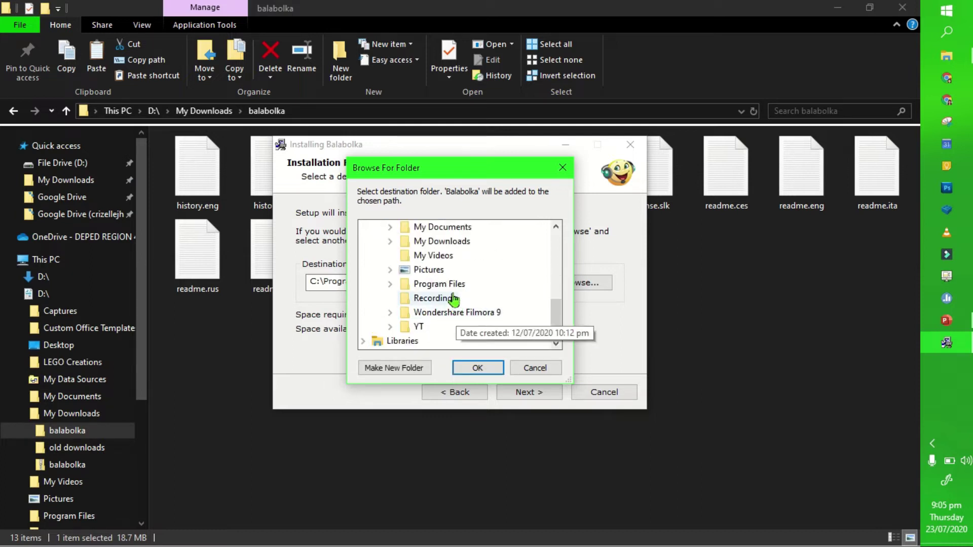
double_click(440, 283)
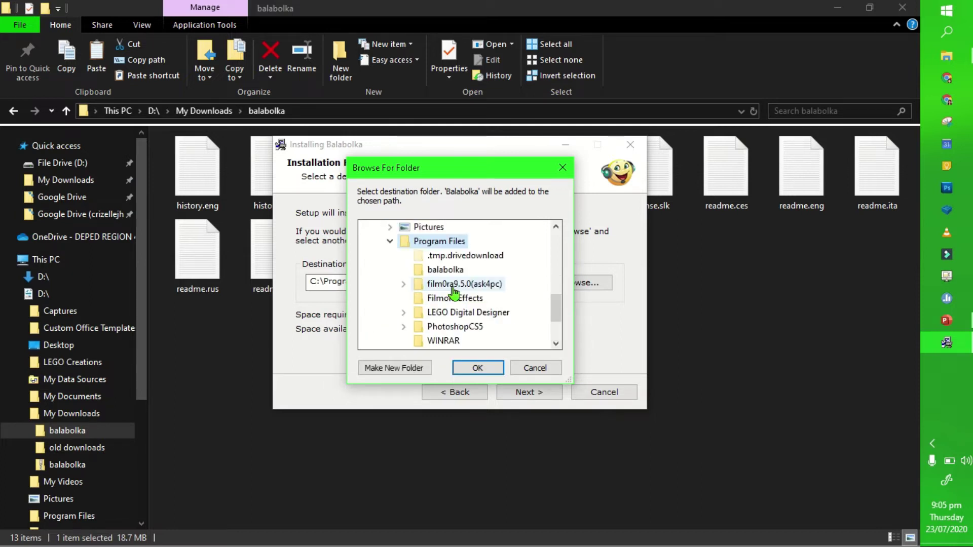
left_click(464, 276)
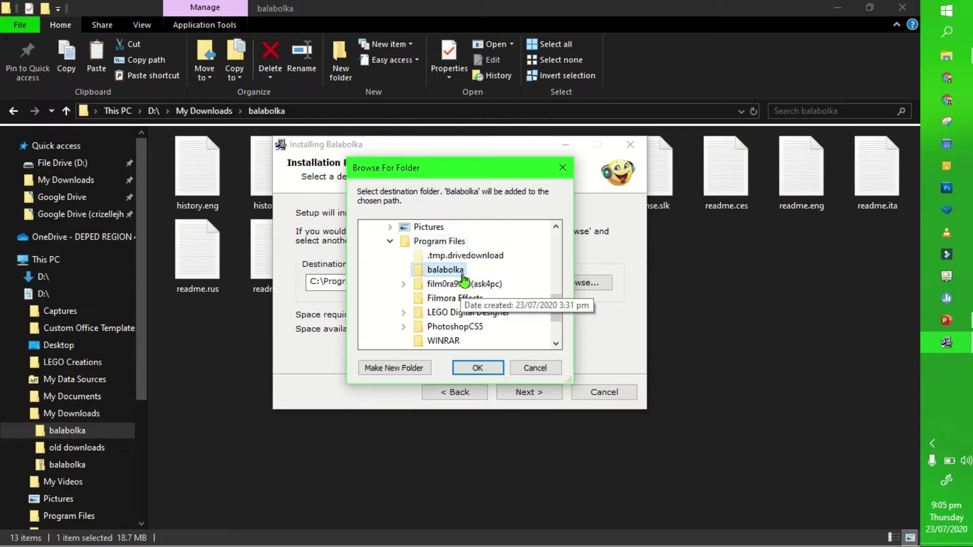
left_click(478, 368)
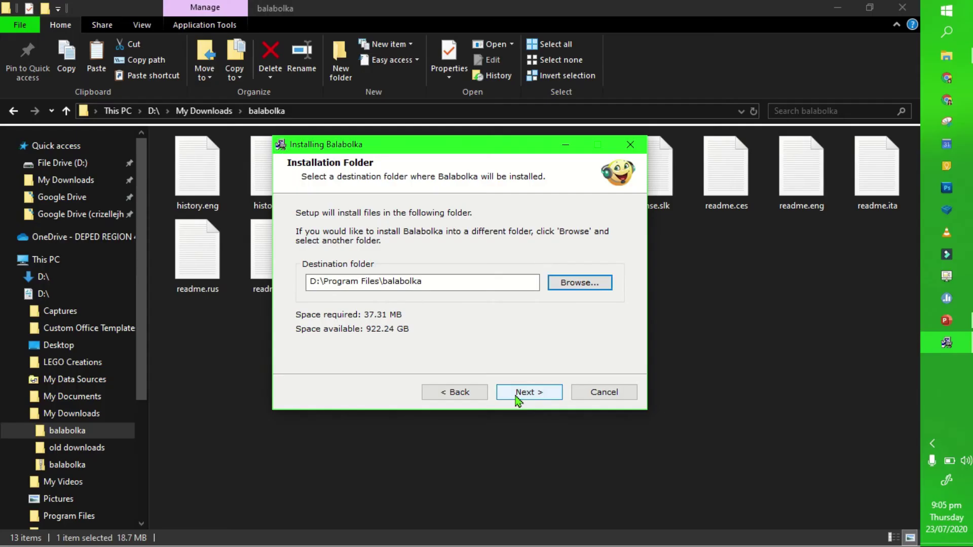
Step: Install Balabolka with Pin to taskbar enabled and no desktop icon
left_click(518, 397)
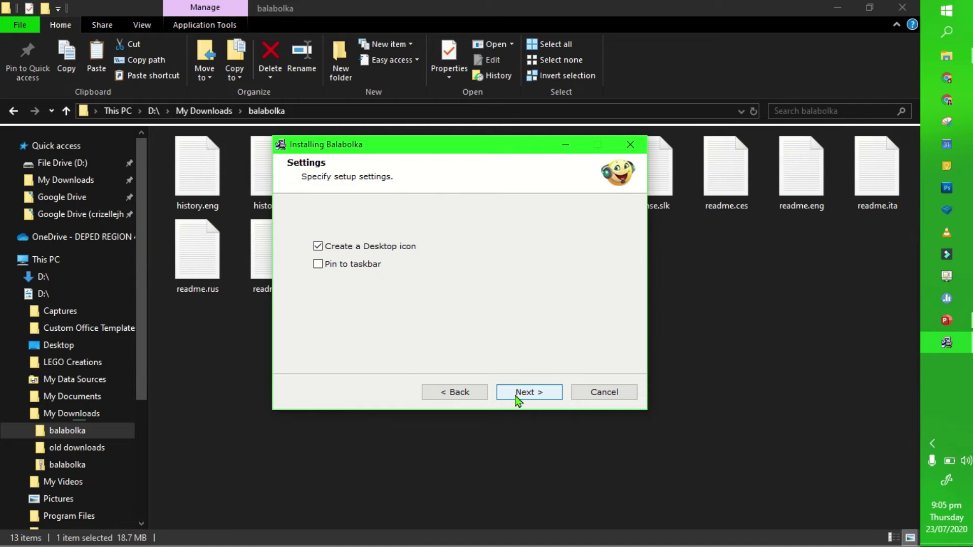
left_click(319, 264)
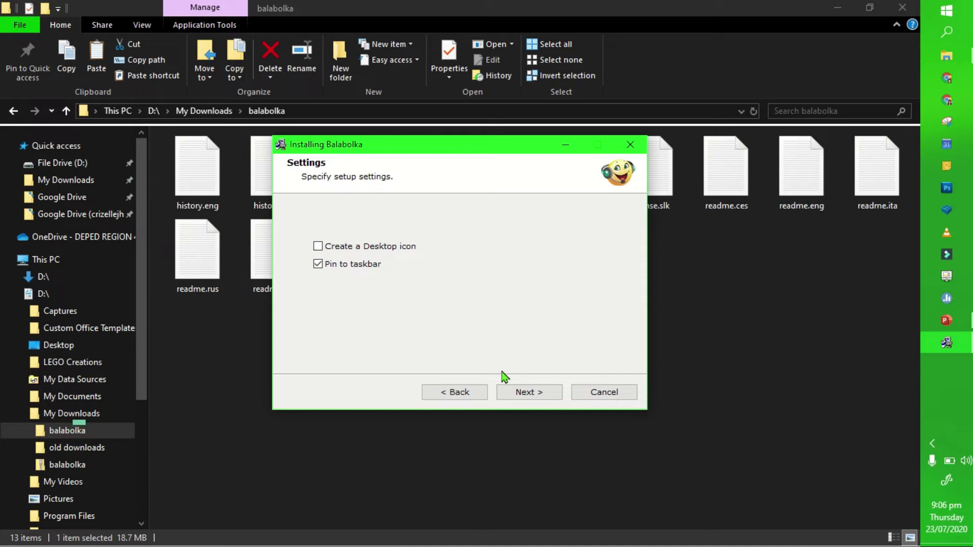
left_click(528, 391)
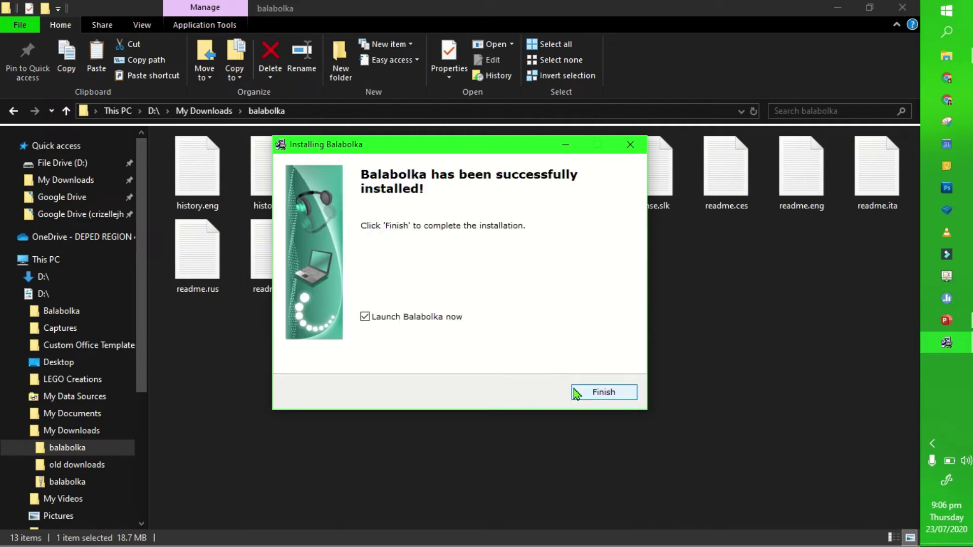
Step: Finish the installer with Launch Balabolka now checked and bring its window forward
left_click(578, 393)
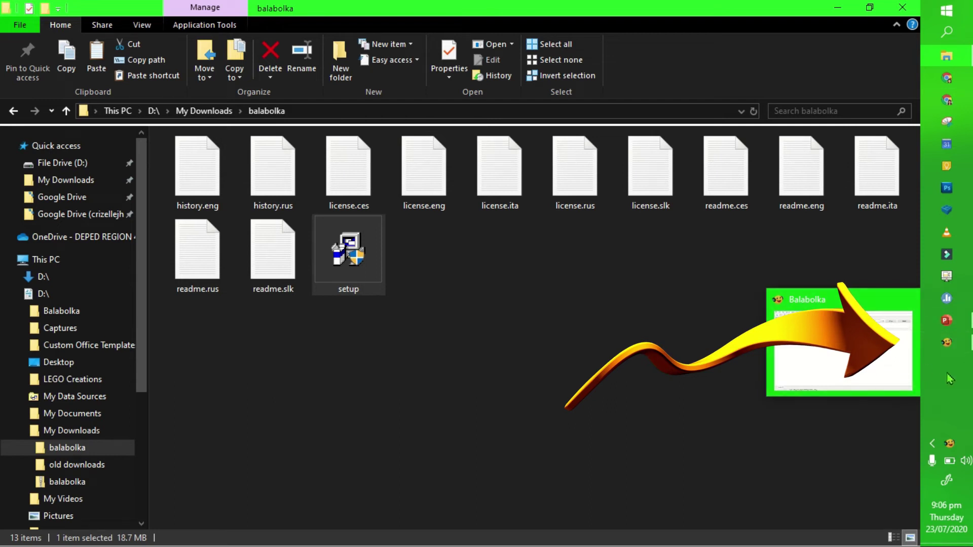
left_click(948, 342)
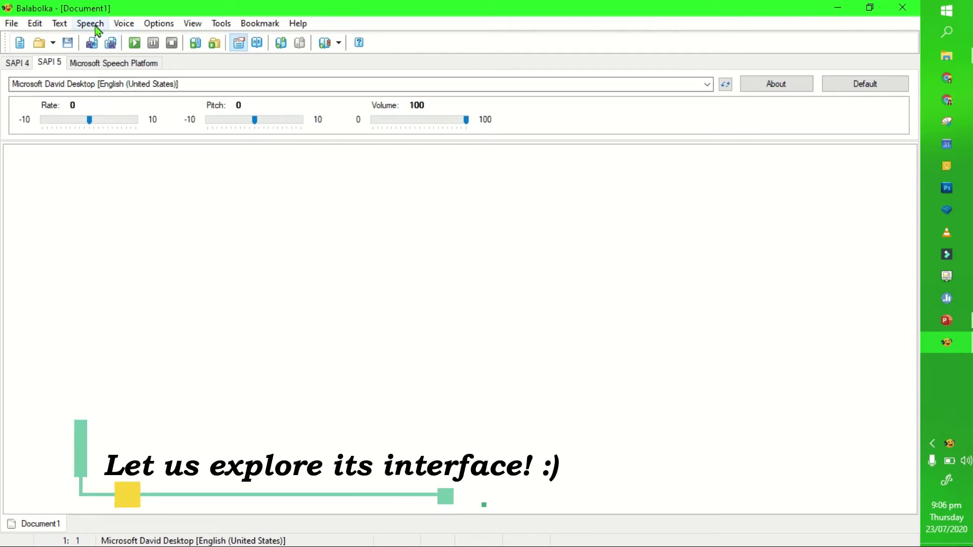
left_click(12, 23)
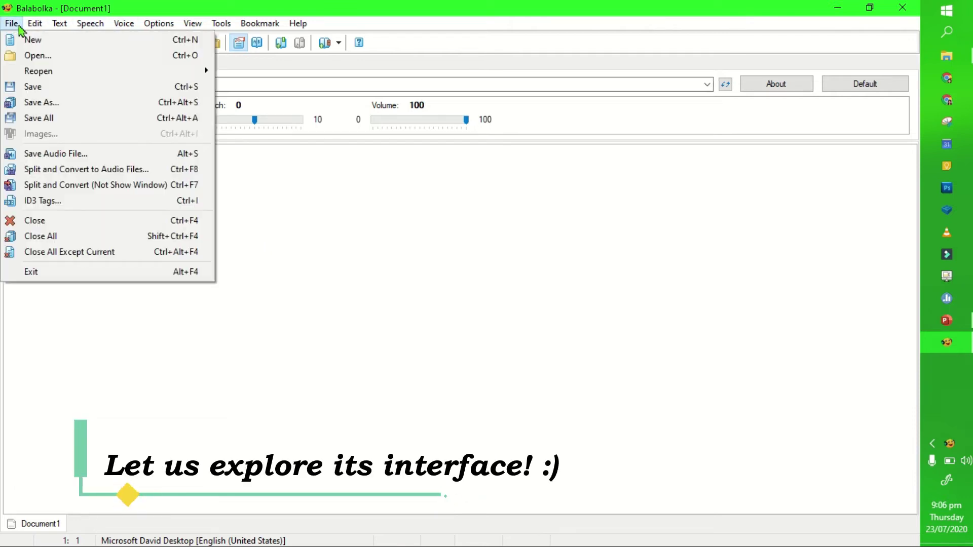
mouse_move(35, 23)
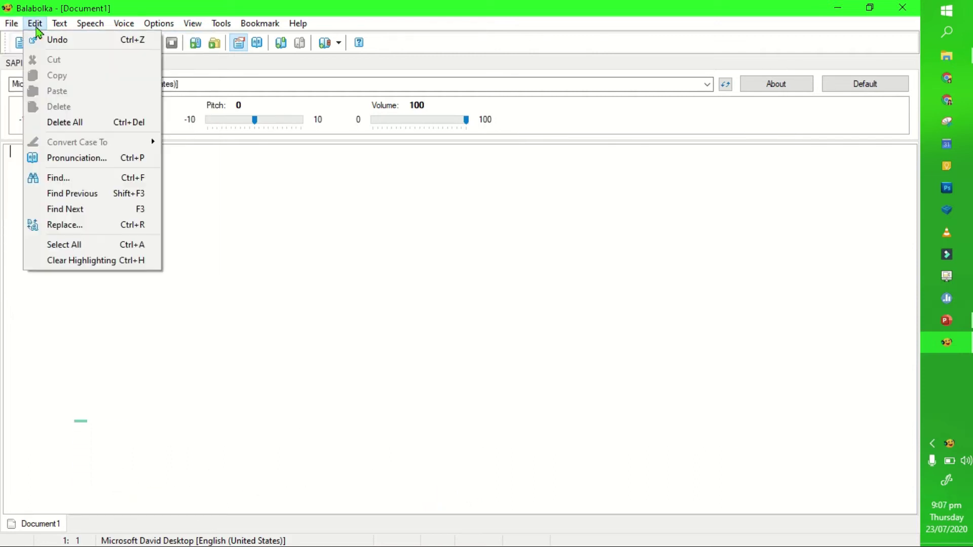
left_click(36, 23)
left_click(36, 23)
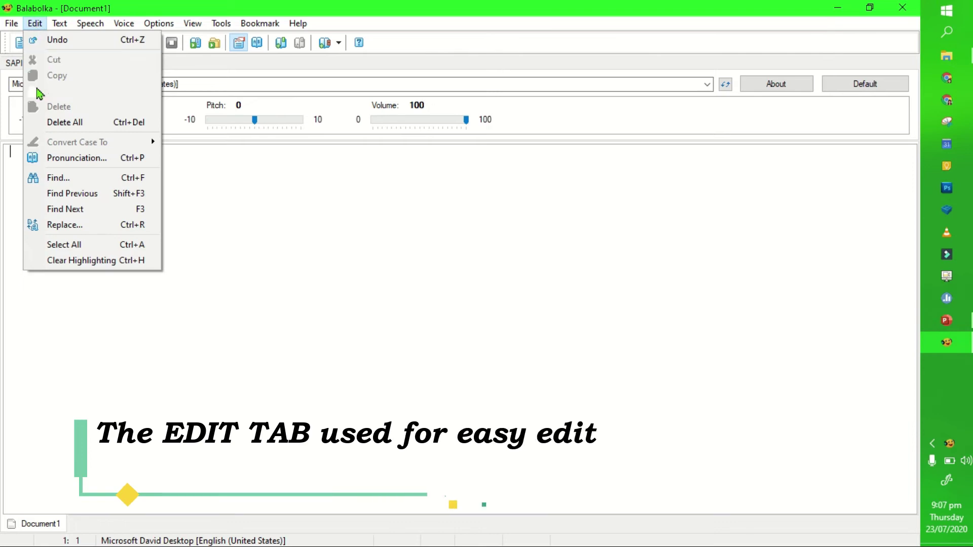
left_click(173, 162)
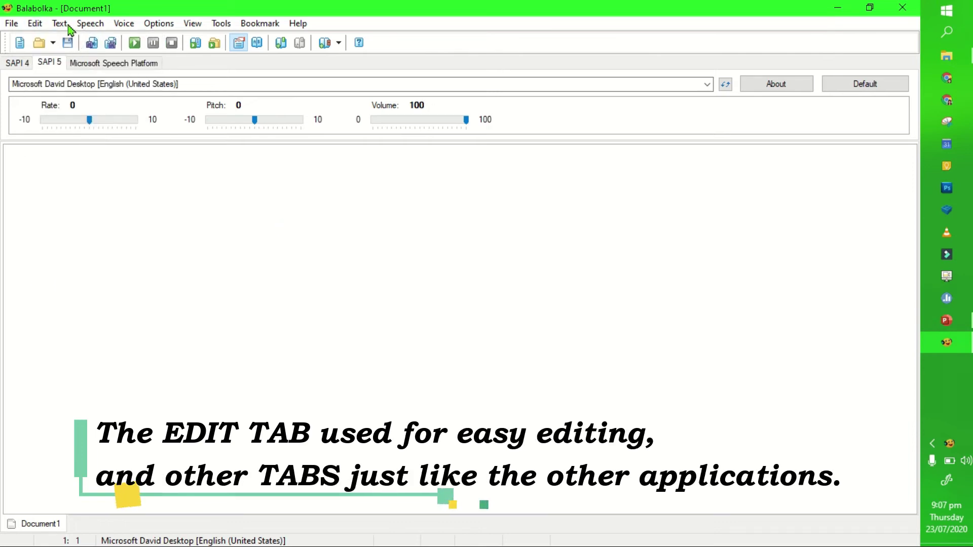
left_click(63, 24)
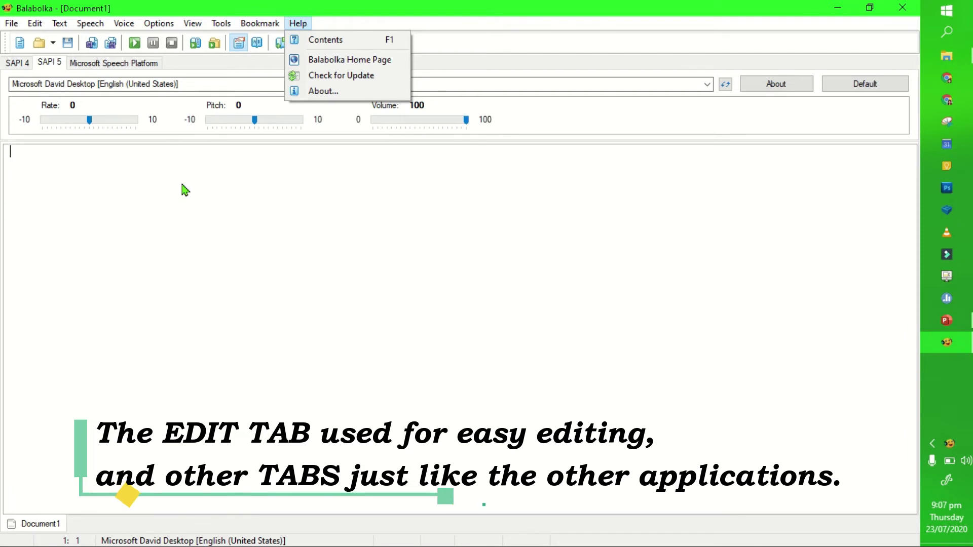
left_click(177, 198)
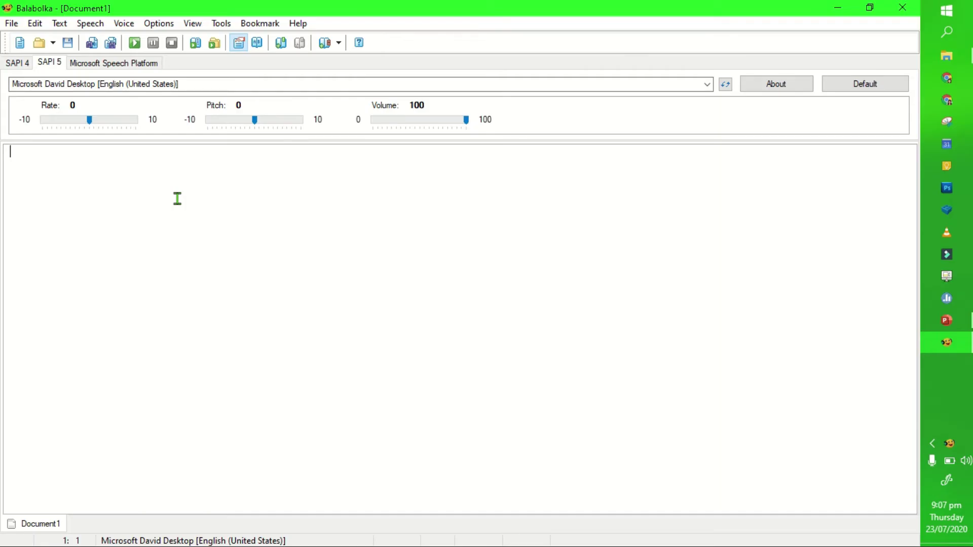
Step: Type 'HELLO GUYS! WELCOME BACK TO MY CHANNEL!' in capitals and play it aloud
key("Caps_Lock")
type("H")
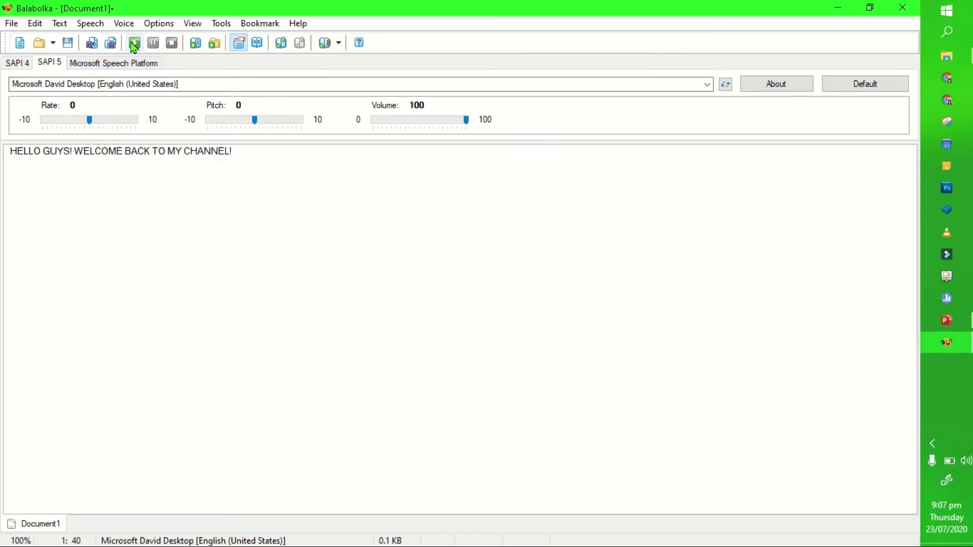
left_click(134, 44)
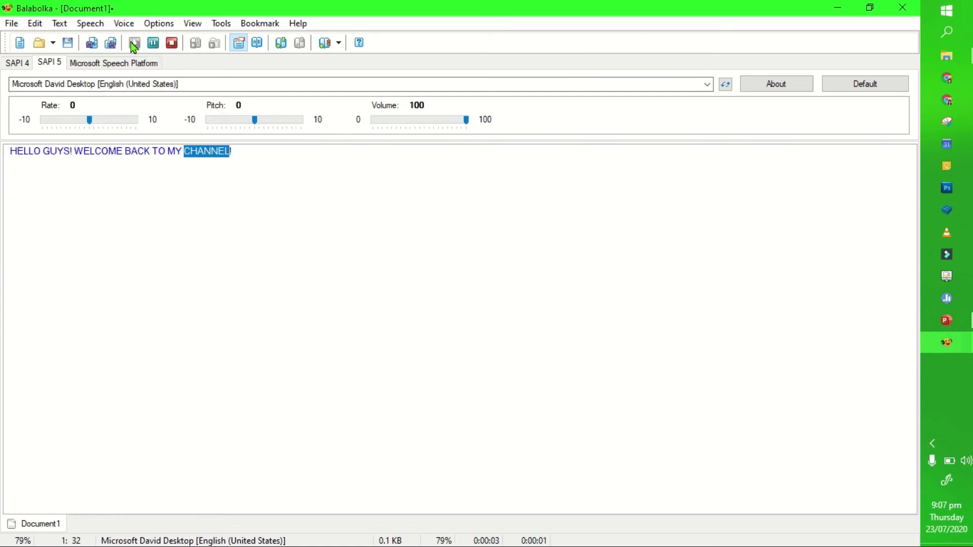
left_click(124, 23)
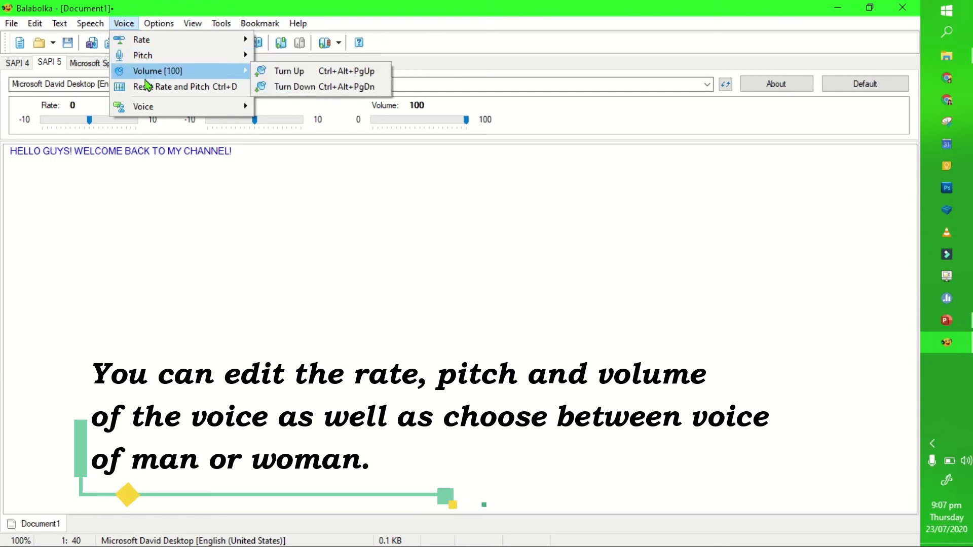
mouse_move(143, 107)
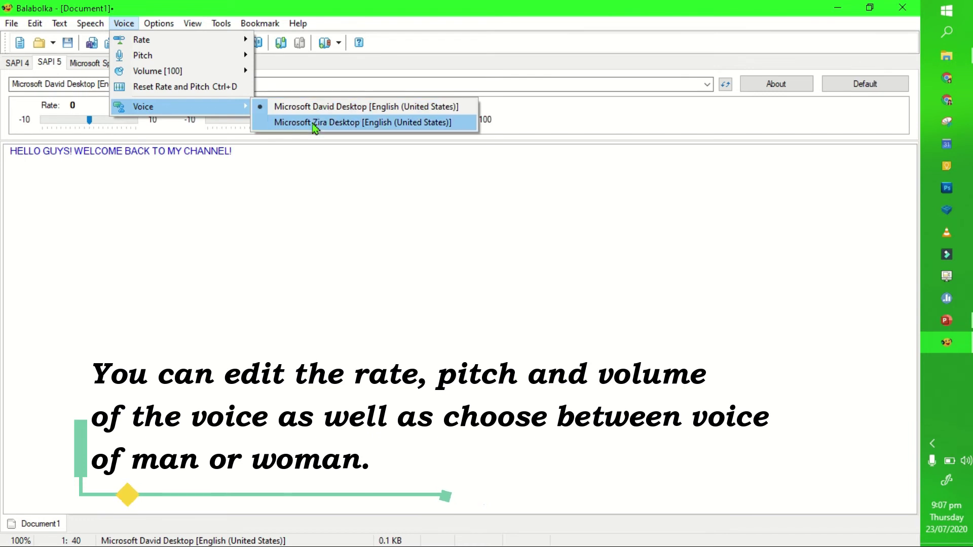
Step: Preview the greeting in Microsoft Zira, slow the rate to 1, replay, and raise pitch to 7
left_click(314, 128)
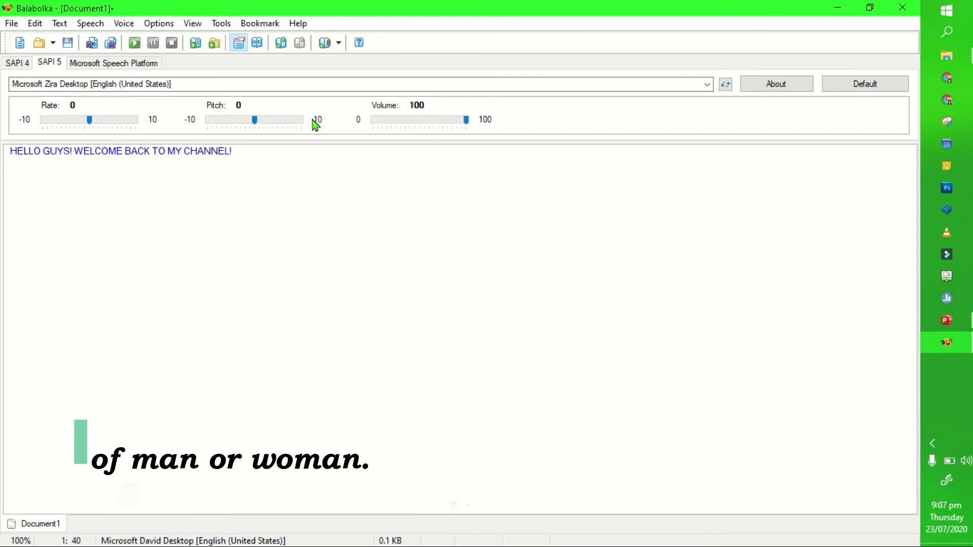
left_click(136, 43)
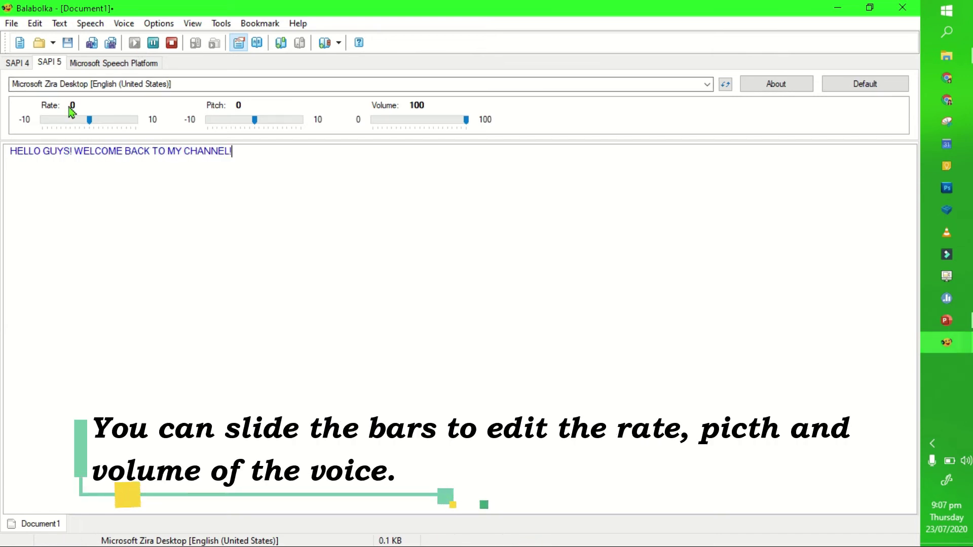
left_click_drag(92, 124, 80, 127)
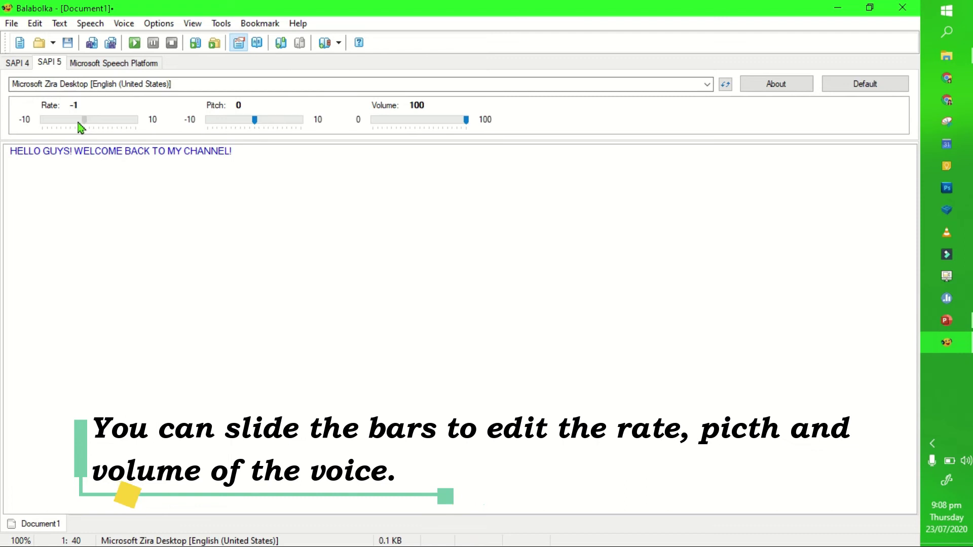
left_click(136, 43)
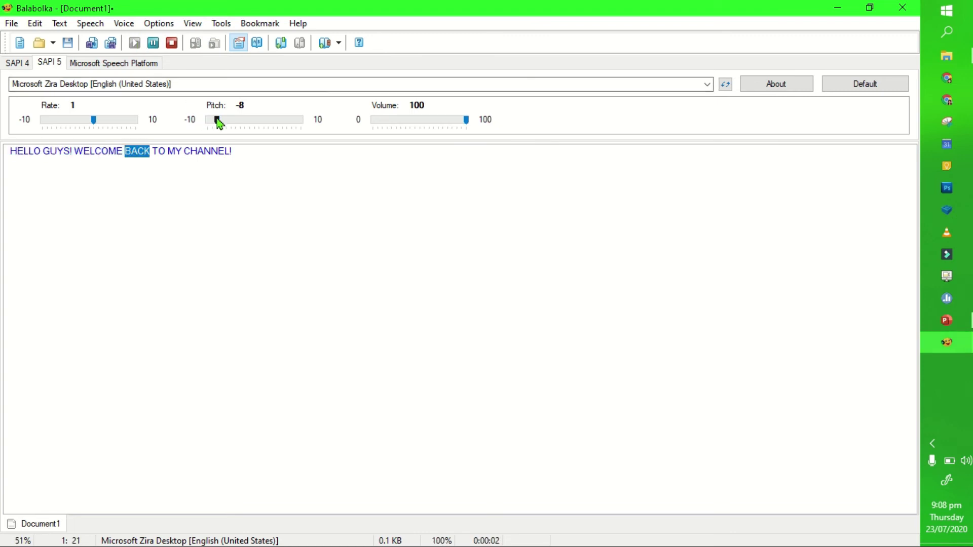
left_click_drag(276, 123, 290, 124)
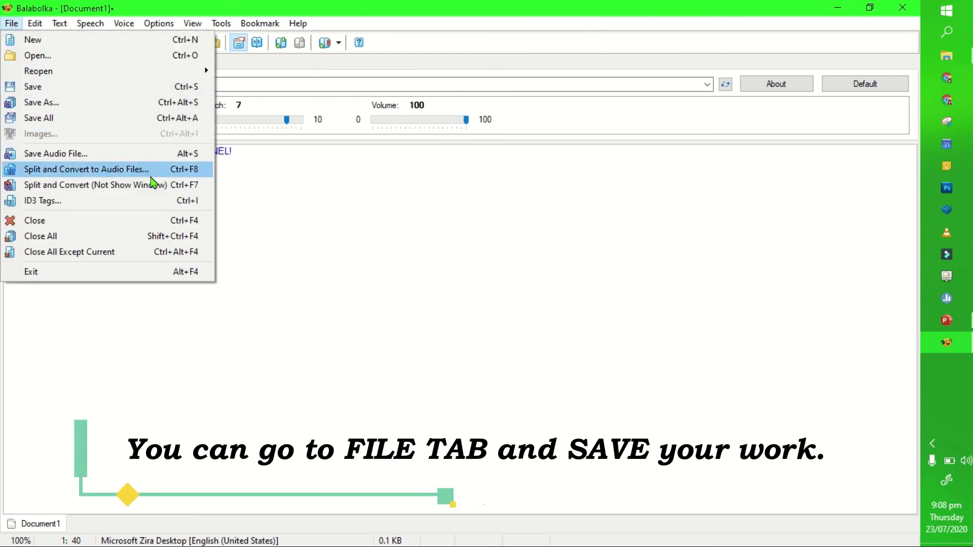
Step: Save the greeting as a text file in D:\YT\speech, then start the audio save
left_click(304, 243)
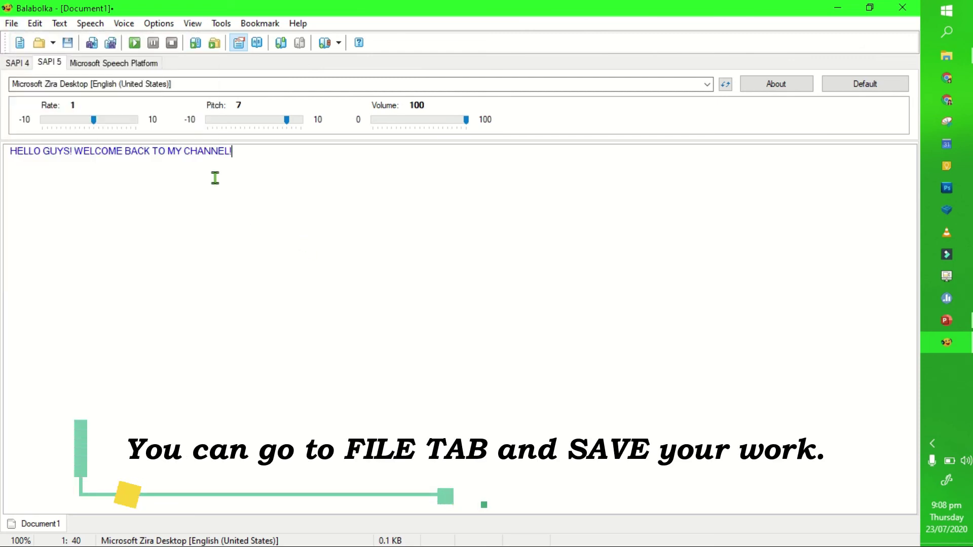
left_click(68, 43)
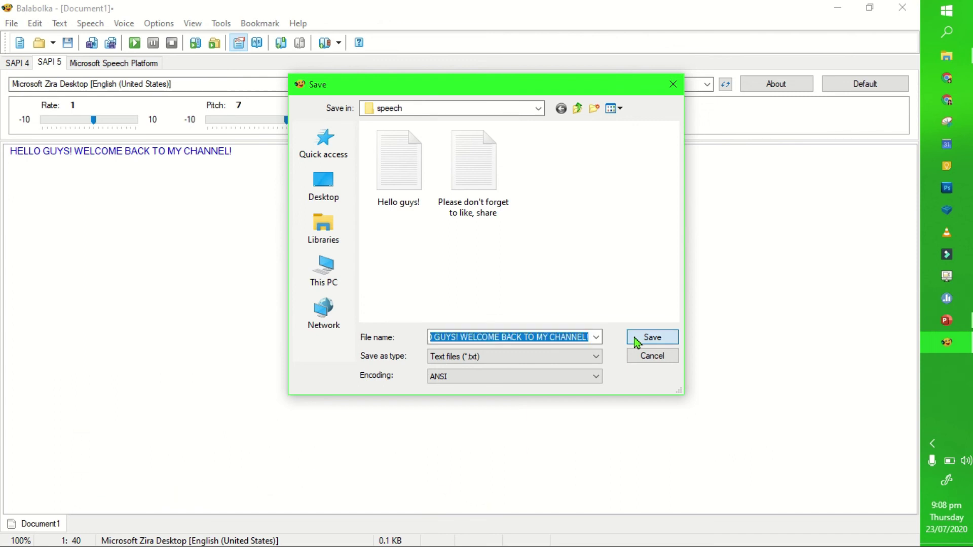
left_click(637, 341)
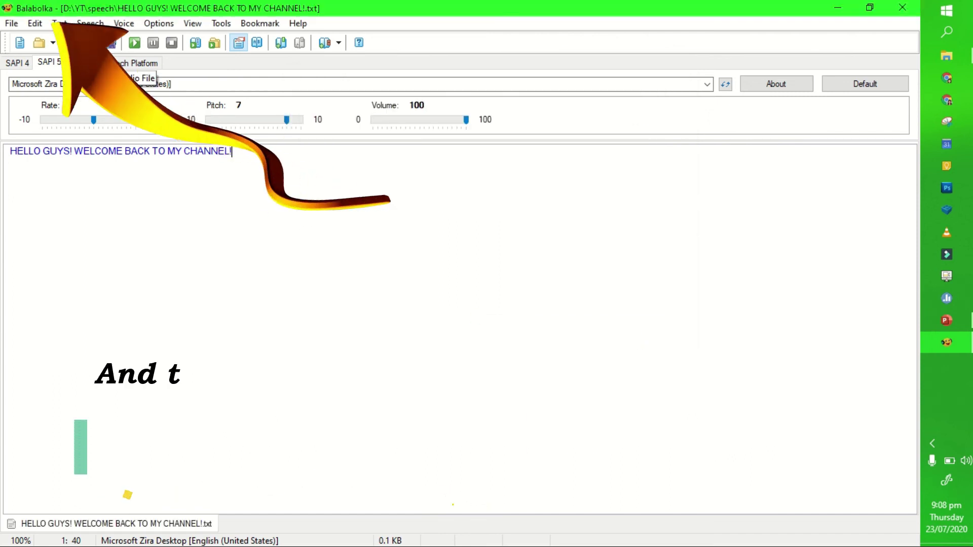
left_click(93, 43)
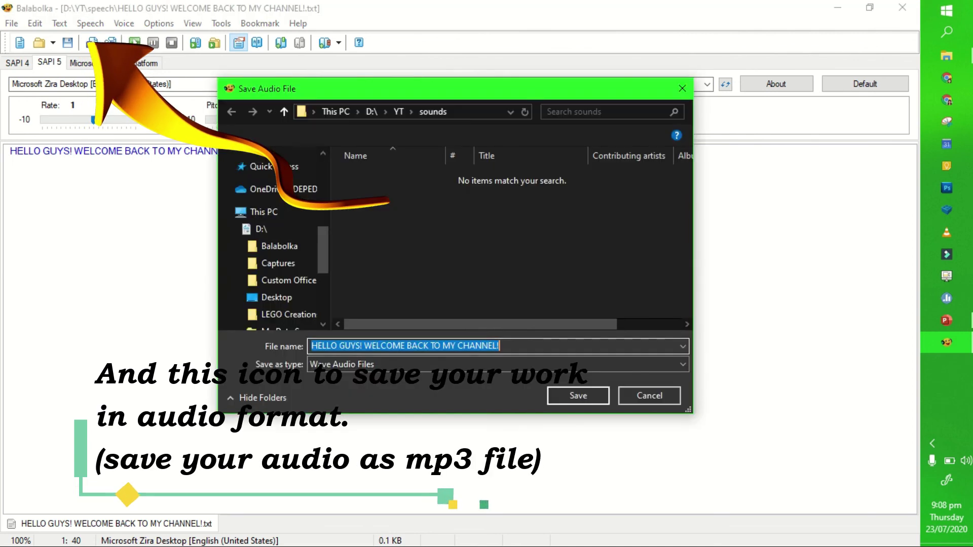
Step: Save the spoken greeting in MP3 Format Sound to D:\YT\sounds
left_click(346, 365)
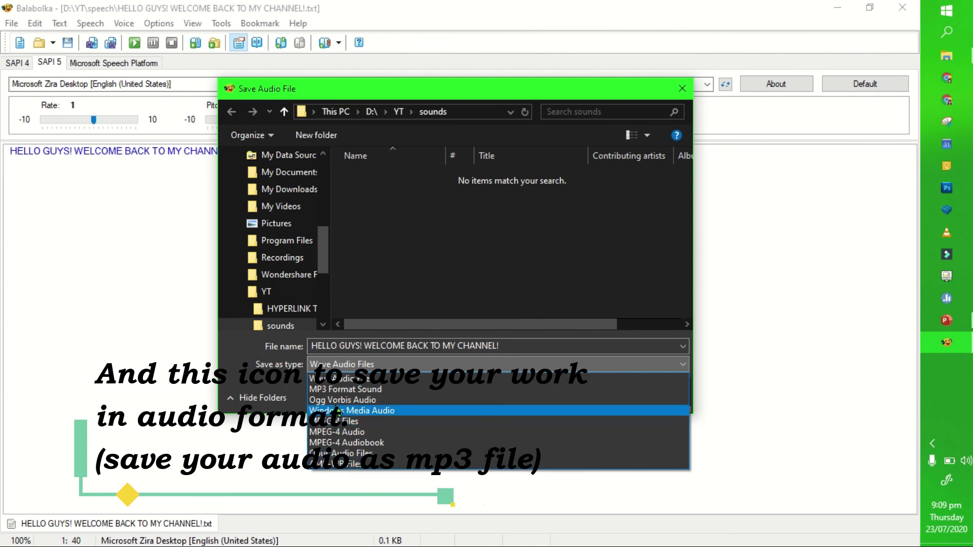
left_click(344, 389)
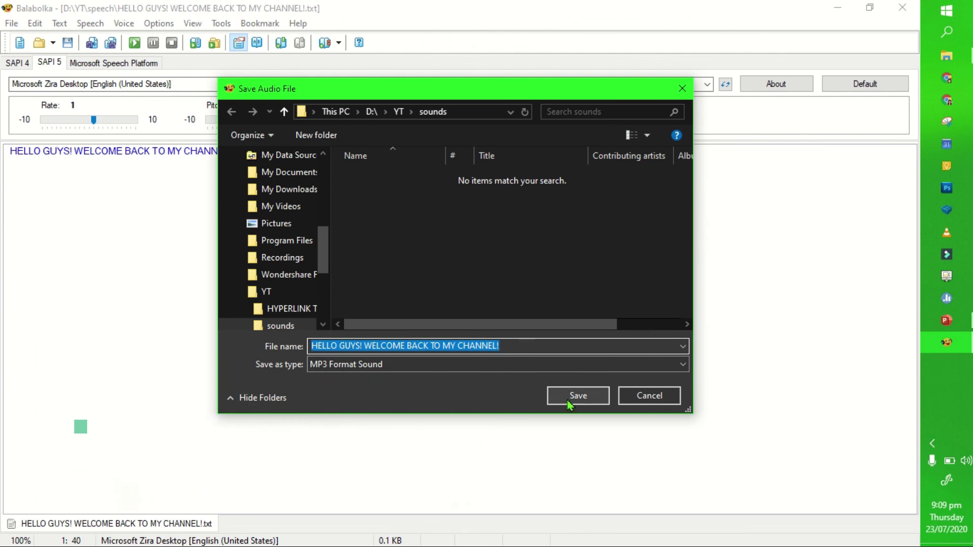
left_click(578, 396)
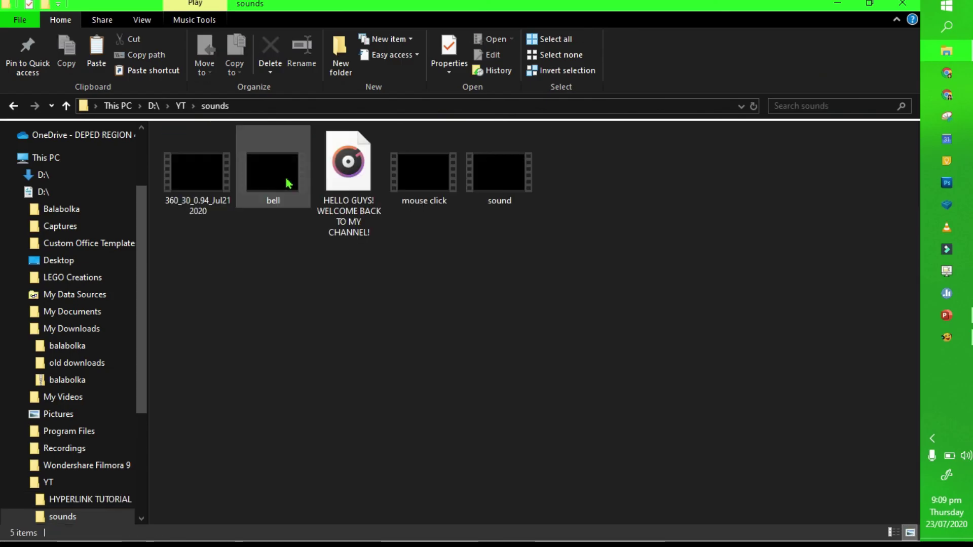
Step: Play the saved HELLO GUYS MP3 from D:\YT\sounds in Groove Music
double_click(357, 207)
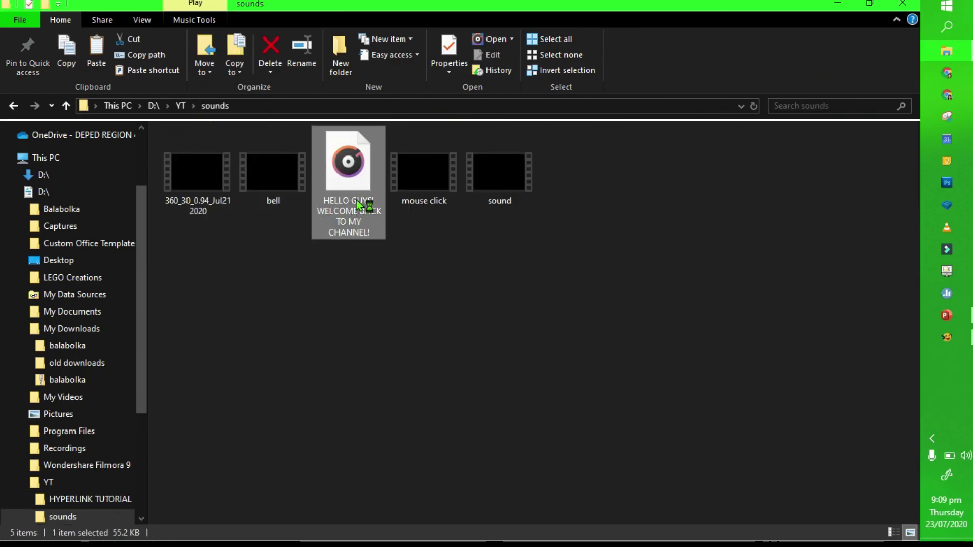